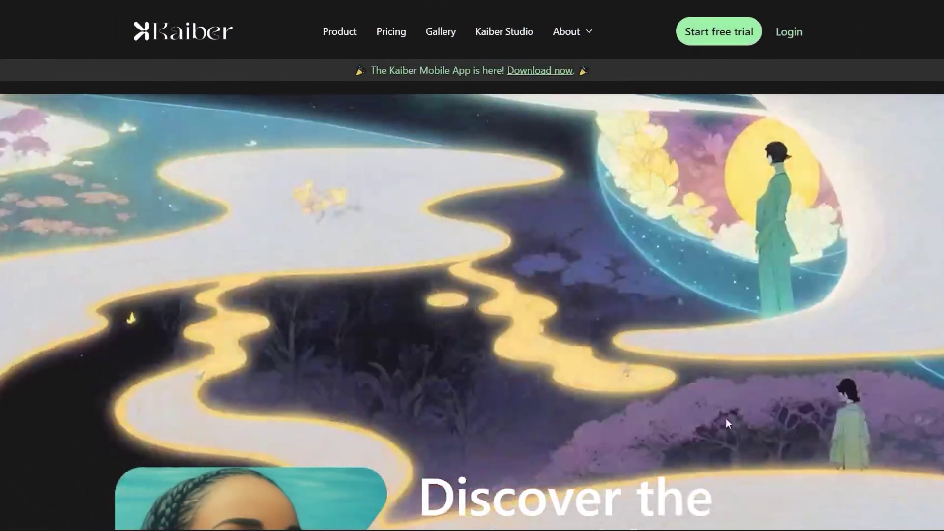
Step: Sign up for the free trial and return to the homepage, now showing 31677 credits
{"action": "left_click", "coordinate": [715, 33]}
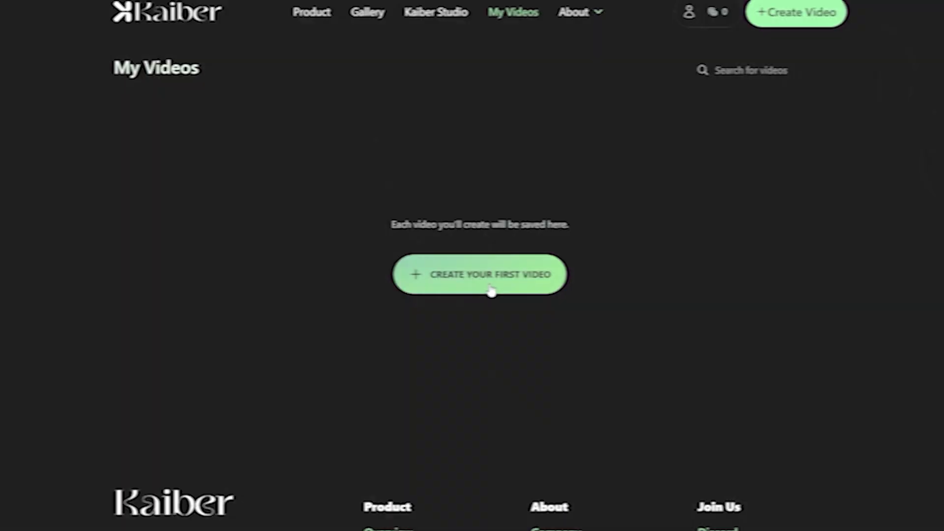
{"action": "left_click", "coordinate": [489, 291]}
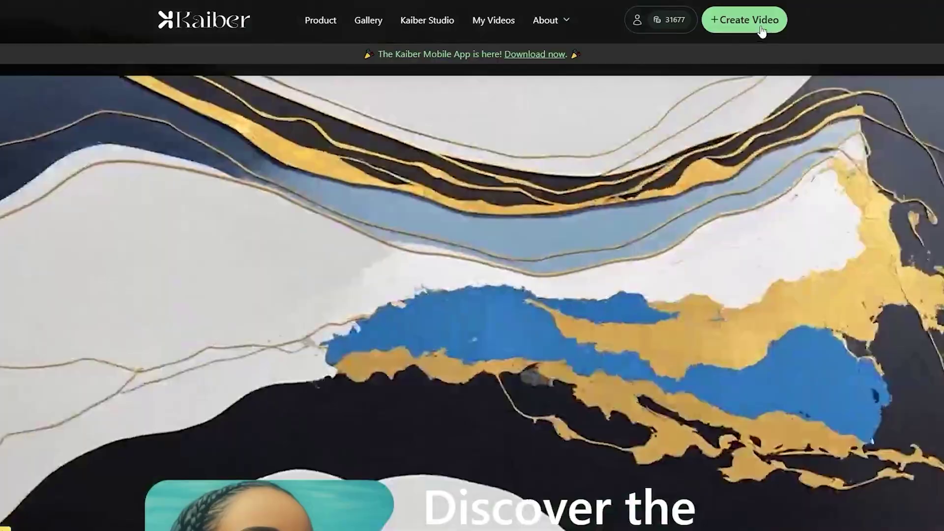
Step: Start a new video, compare the Motion and Transform types, then go to prompt writing
{"action": "left_click", "coordinate": [766, 29]}
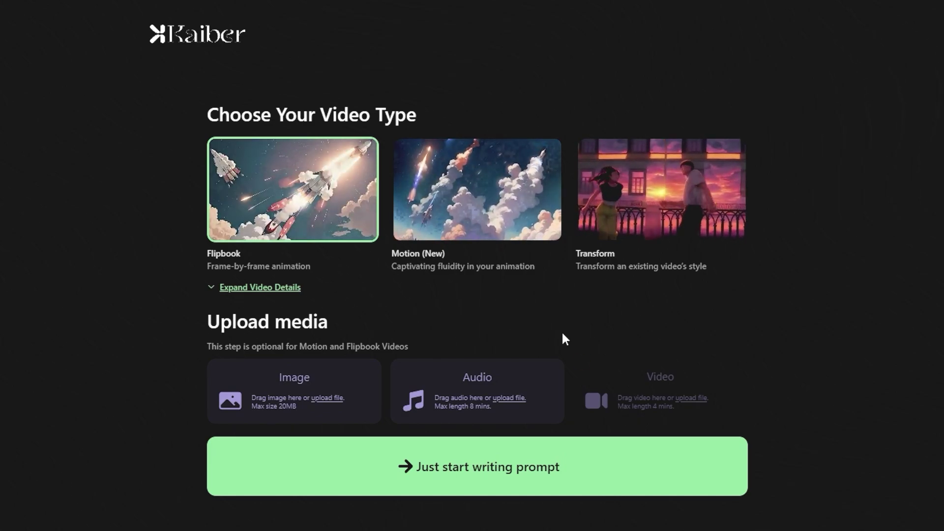
{"action": "left_click", "coordinate": [488, 236]}
{"action": "left_click", "coordinate": [583, 246]}
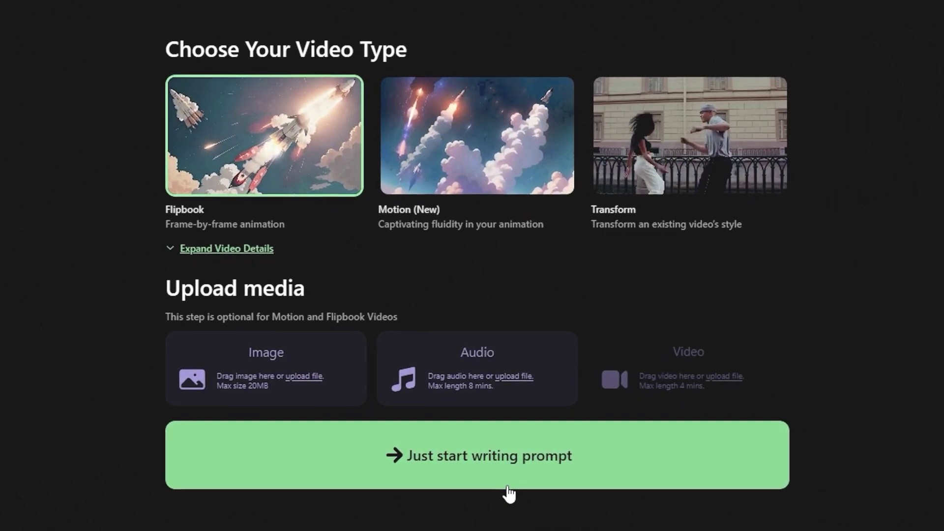
{"action": "left_click", "coordinate": [480, 488]}
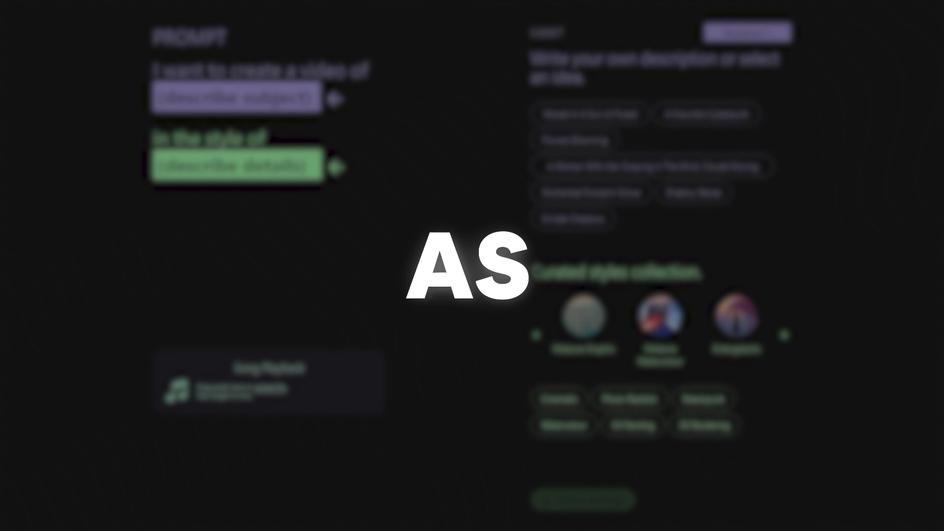
Step: Write the prompt 'ice skater dancing on a frozen pond in snowfall', style 'Cinematic, theatrical, filmy'
{"action": "left_click", "coordinate": [605, 116]}
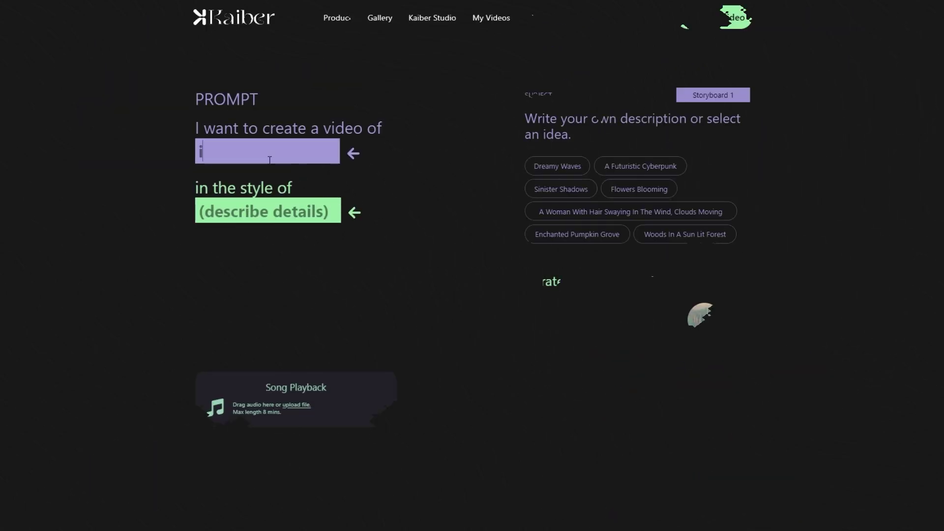
{"action": "type", "text": "ce skater dancing"}
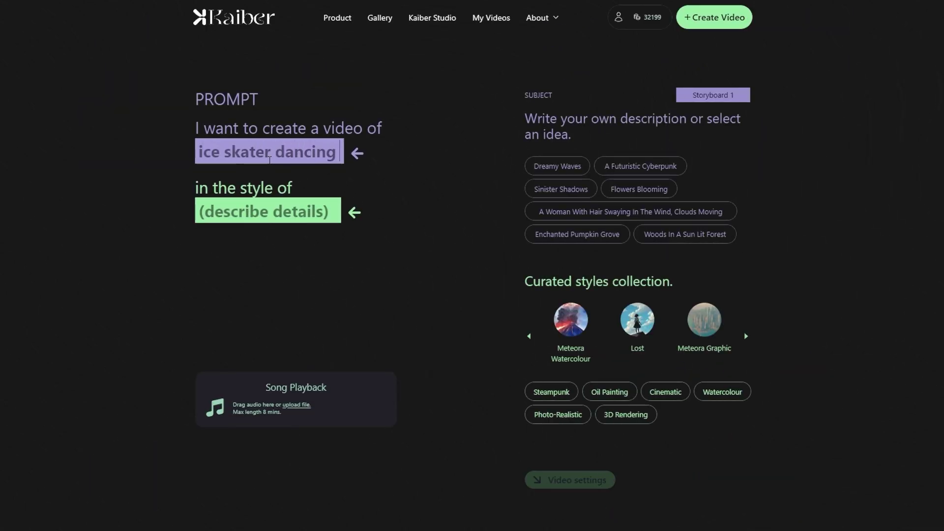
{"action": "type", "text": " in snowfall"}
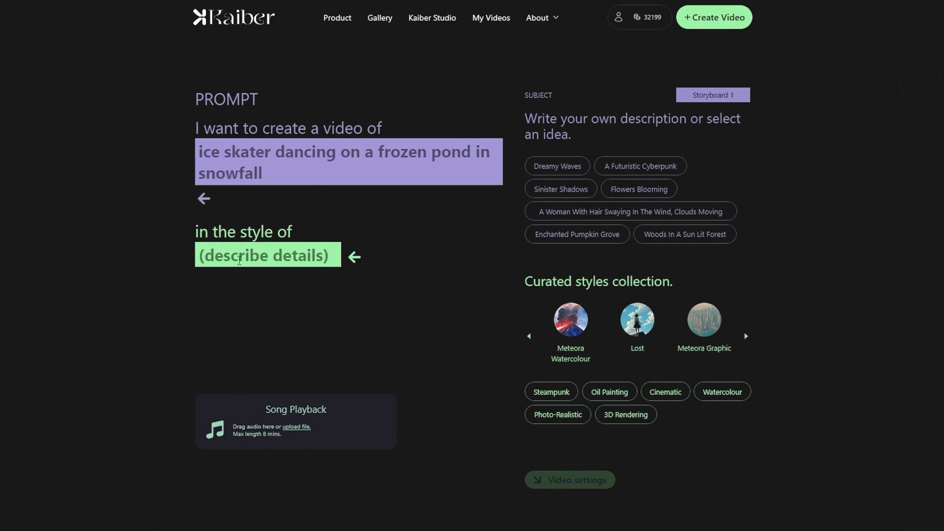
{"action": "left_click", "coordinate": [240, 261]}
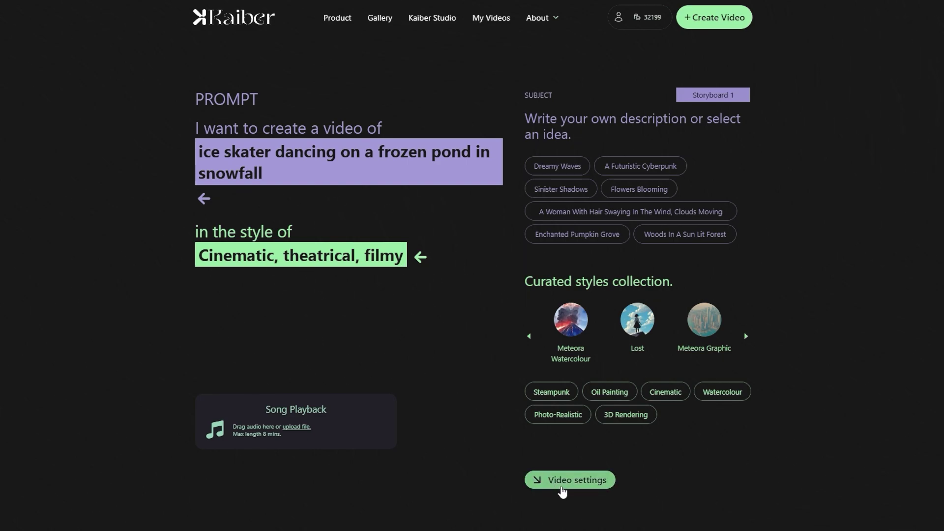
Step: Set duration 0:10 and aspect ratio 9:16, then generate four skater preview frames
{"action": "left_click", "coordinate": [563, 481]}
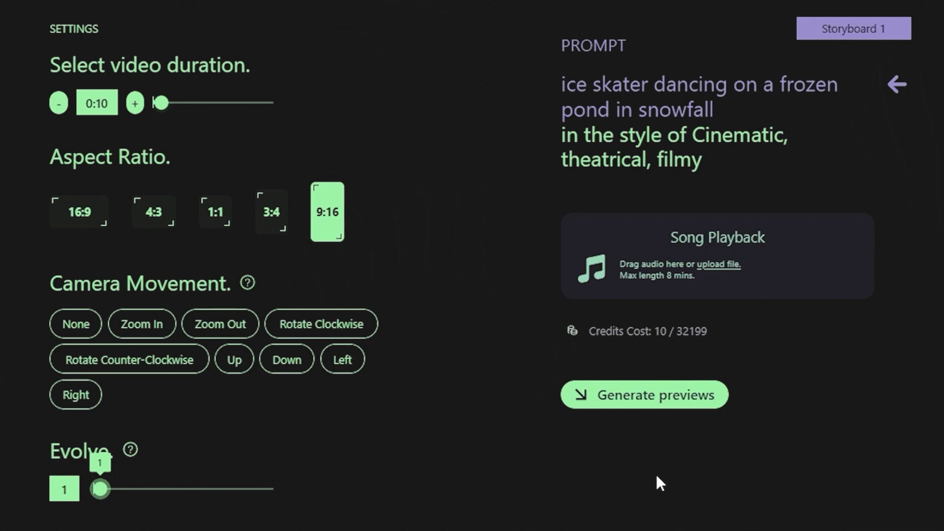
{"action": "left_click", "coordinate": [653, 401]}
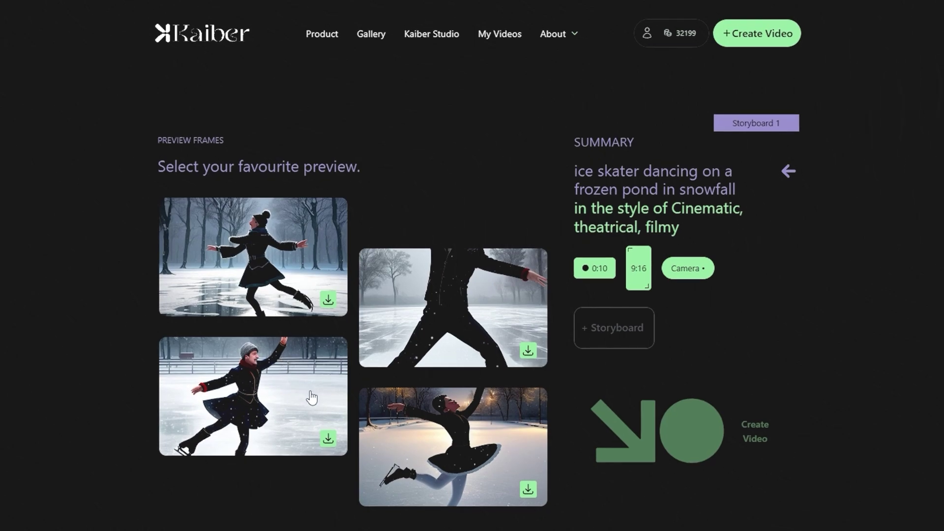
Step: Make the top-right skater preview storyboard frame 1 and create the final skater video
{"action": "left_click", "coordinate": [431, 333]}
{"action": "scroll", "coordinate": [425, 305], "scroll_direction": "down", "scroll_amount": 2}
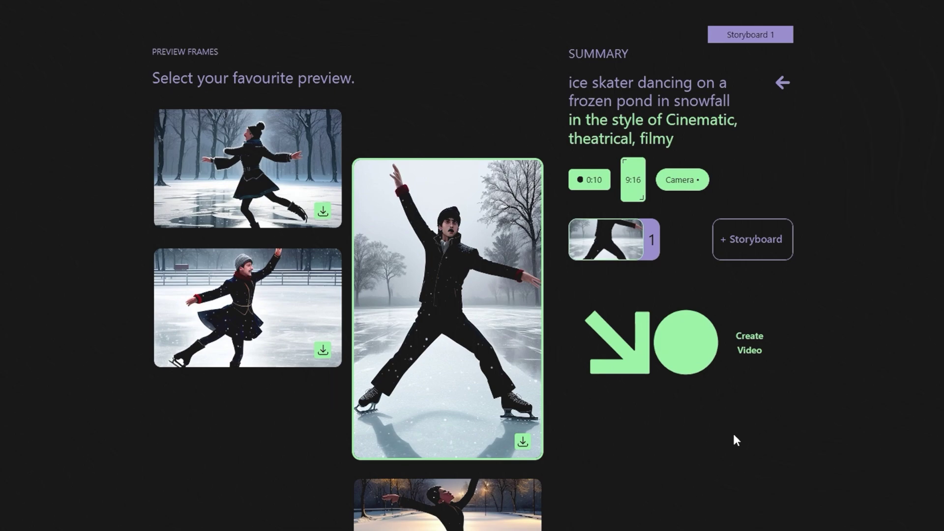
{"action": "left_click", "coordinate": [755, 371]}
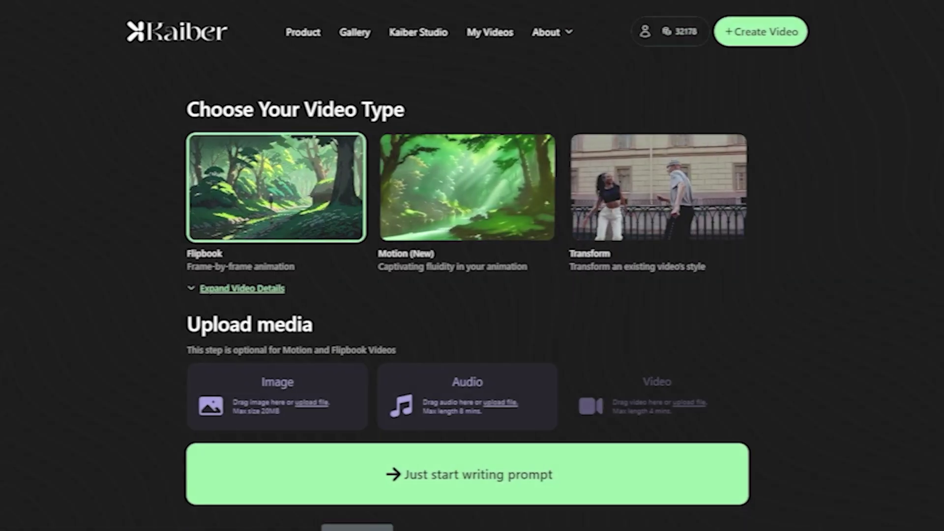
Step: Use the butterfly image, a butterfly-in-purple-flowers prompt, 'Cinematic, bright and dreamy' style, and a 0:11 song
{"action": "left_click_drag", "start_coordinate": [276, 529], "coordinate": [265, 409]}
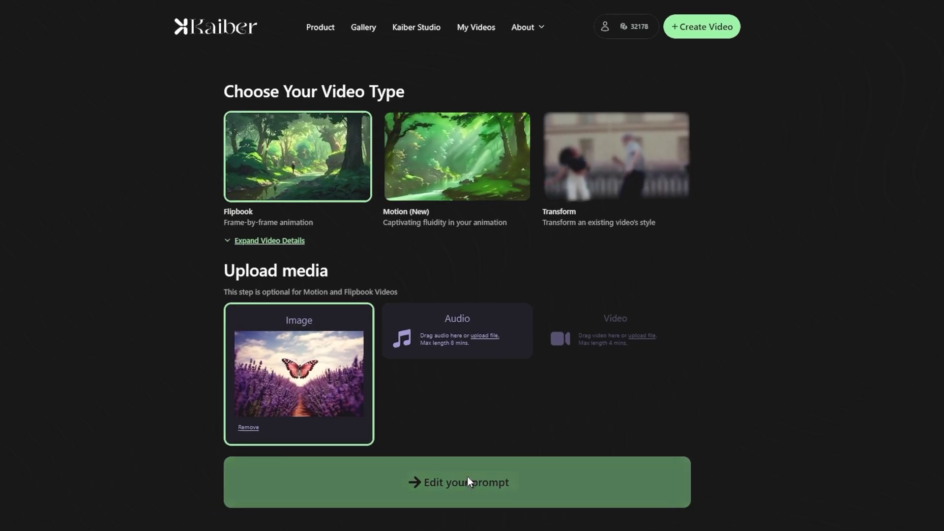
{"action": "left_click", "coordinate": [468, 481]}
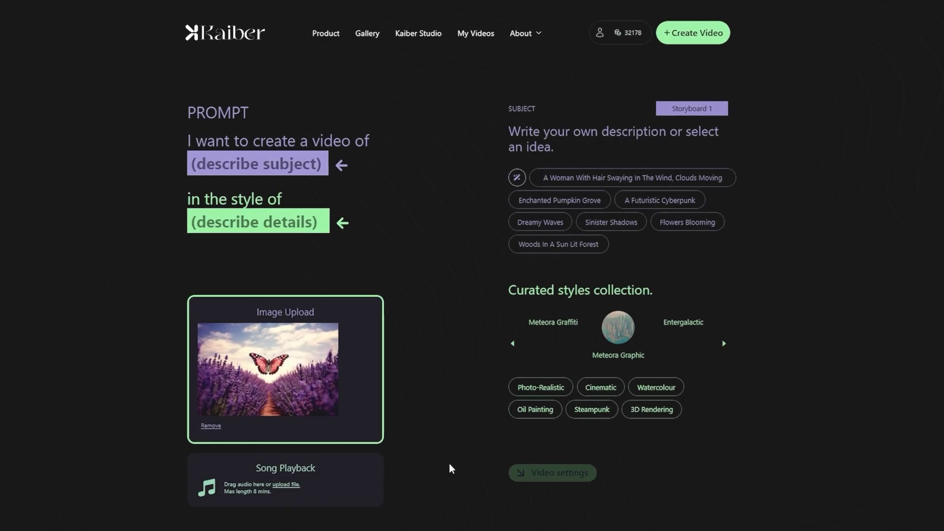
{"action": "left_click", "coordinate": [256, 154]}
{"action": "type", "text": "A beautiful"}
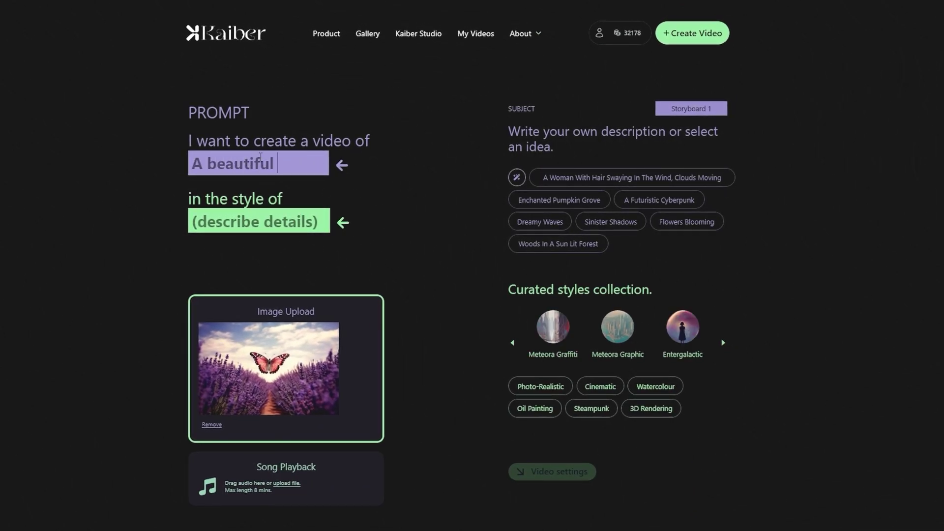
{"action": "type", "text": " in the fields of purple flowers"}
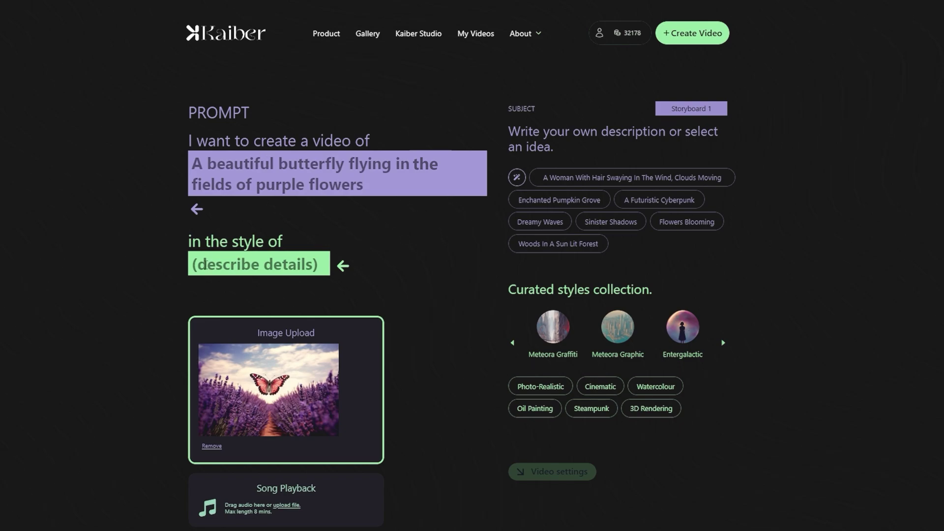
{"action": "left_click", "coordinate": [206, 264]}
{"action": "type", "text": "Cinematic, bright and dreamy"}
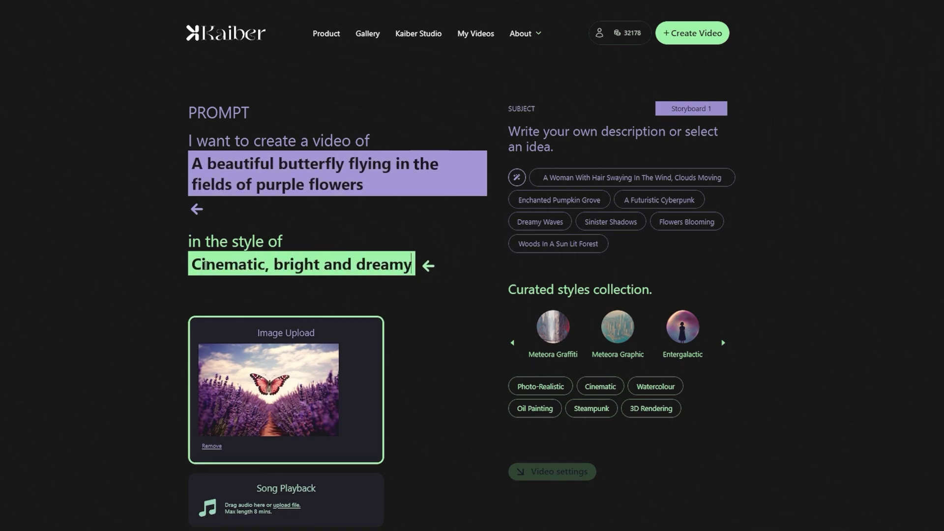
{"action": "left_click_drag", "start_coordinate": [303, 507], "coordinate": [303, 507]}
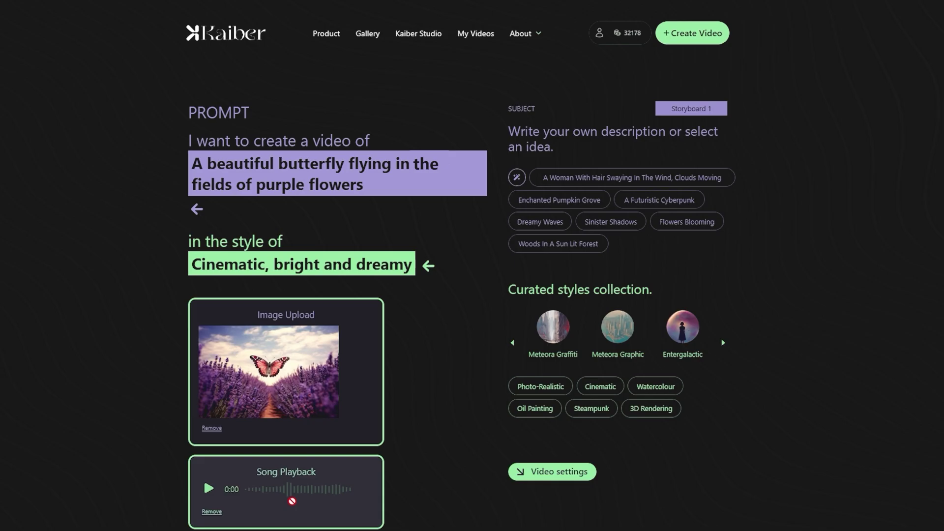
{"action": "left_click", "coordinate": [541, 473]}
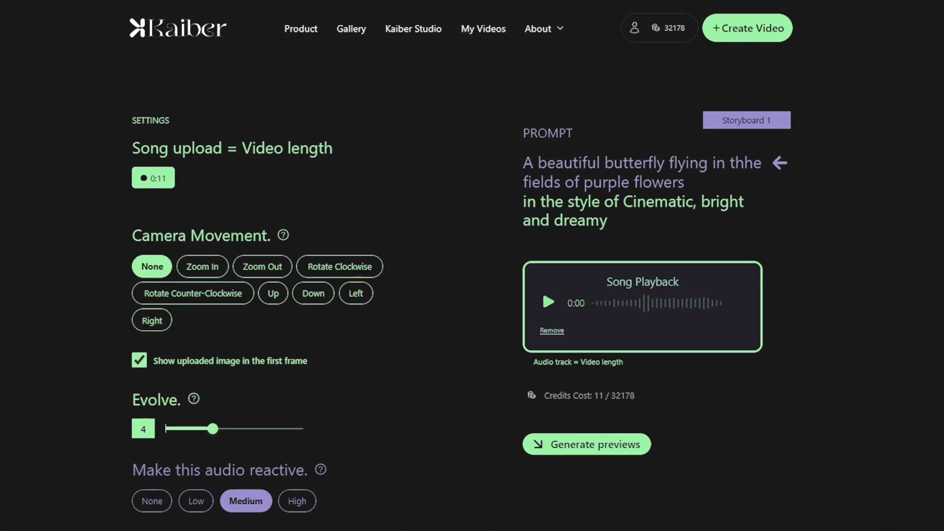
Step: Use Zoom In camera, make the first butterfly preview Storyboard 1, and add Storyboard 2
{"action": "left_click", "coordinate": [202, 266]}
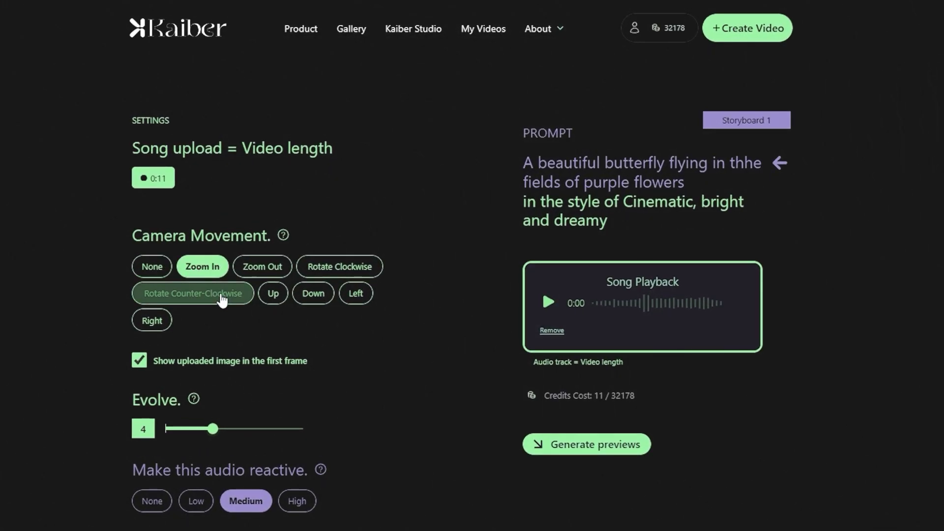
{"action": "left_click", "coordinate": [561, 448]}
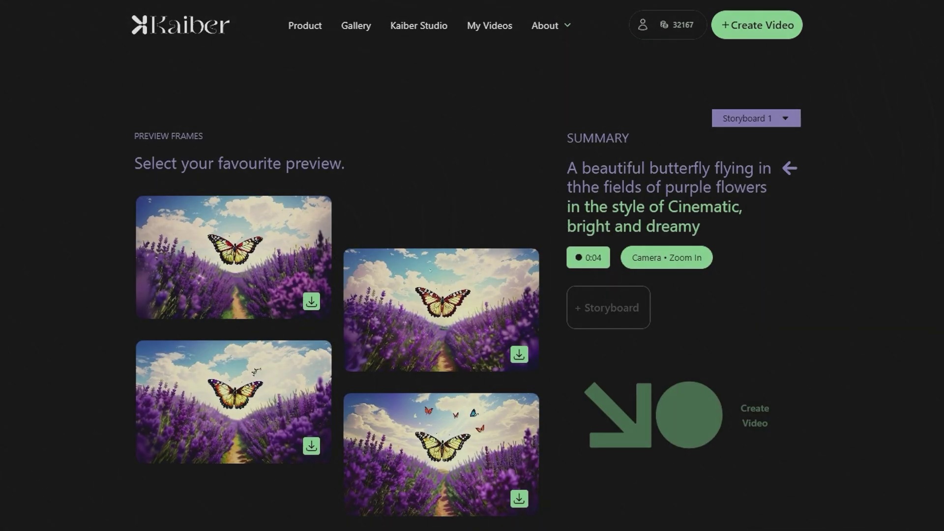
{"action": "left_click", "coordinate": [222, 278]}
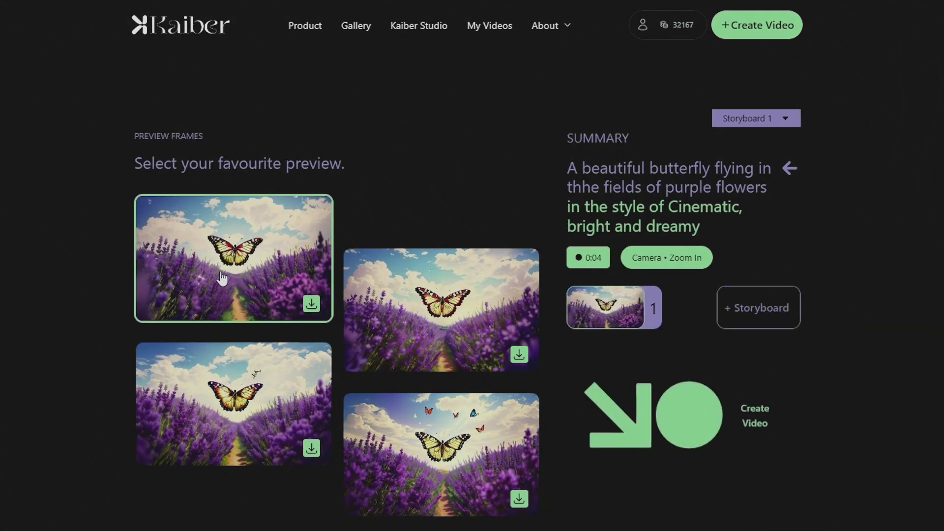
{"action": "left_click", "coordinate": [751, 310]}
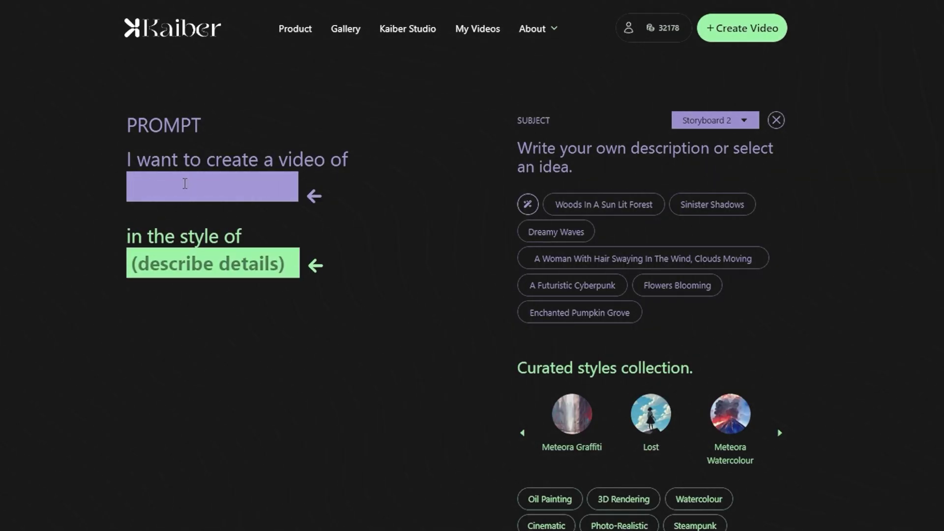
Step: Complete Storyboard 2's prompt 'daytime turning into night' in 'dark and mystical' style
{"action": "type", "text": "dark and mystical"}
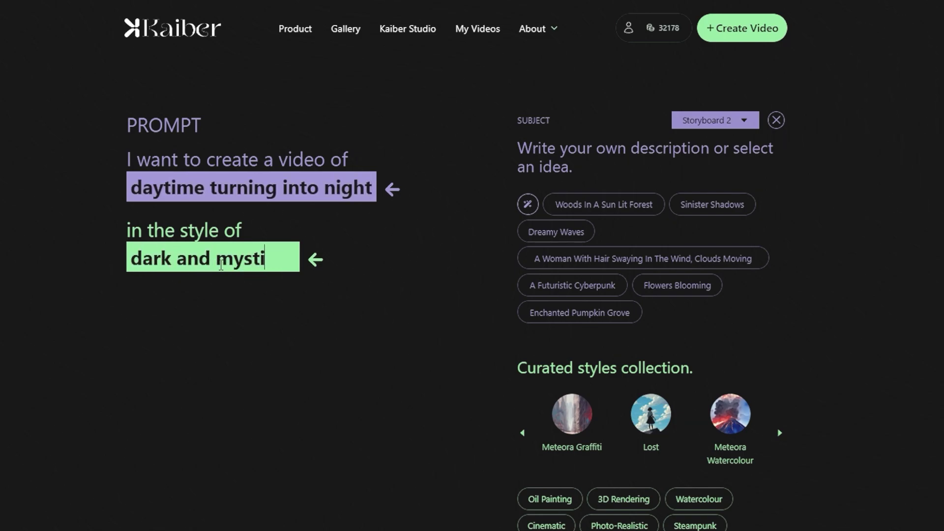
{"action": "left_click", "coordinate": [565, 508]}
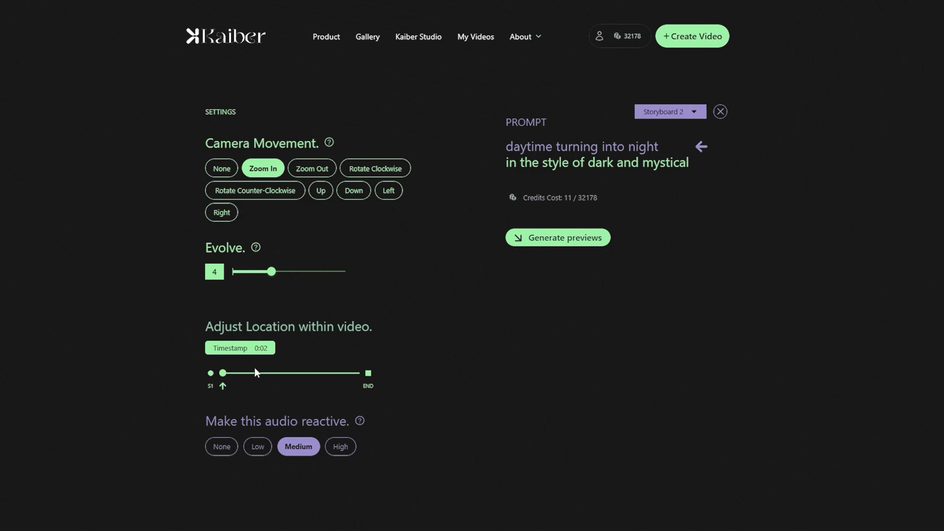
Step: Generate Storyboard 2 previews and send the two-storyboard butterfly video for generation
{"action": "left_click", "coordinate": [598, 239]}
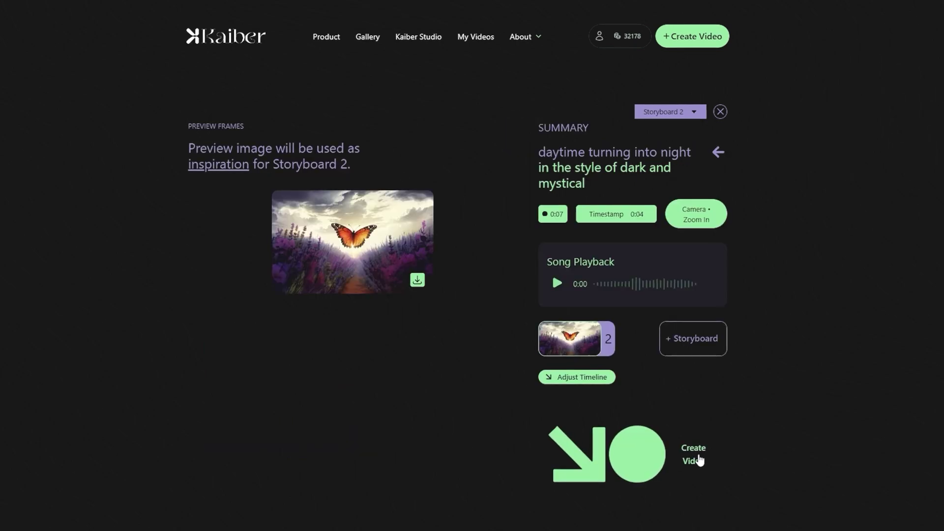
{"action": "left_click", "coordinate": [699, 458]}
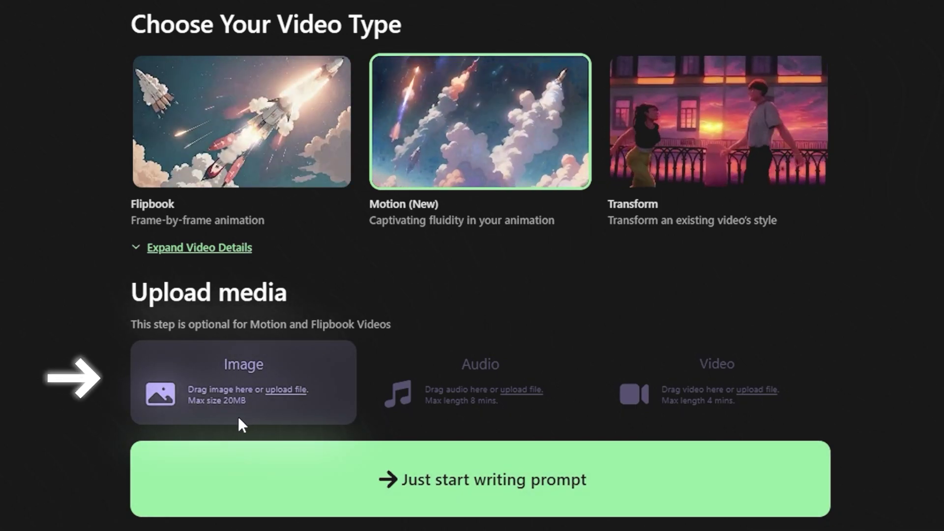
Step: Use the lavender butterfly image, prompt 'changing into shades of blue', enchanted fairy-tale forest style, Evolve 5
{"action": "left_click_drag", "start_coordinate": [238, 417], "coordinate": [285, 407]}
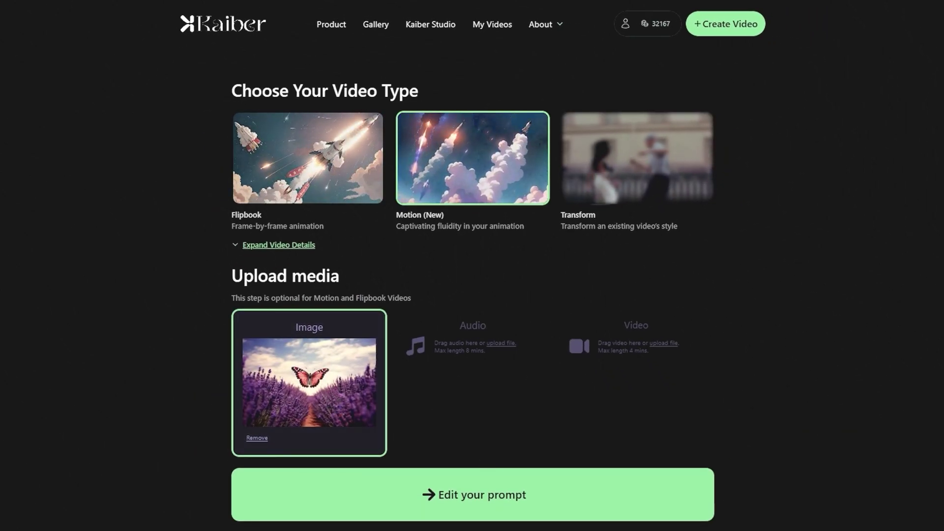
{"action": "left_click", "coordinate": [445, 494]}
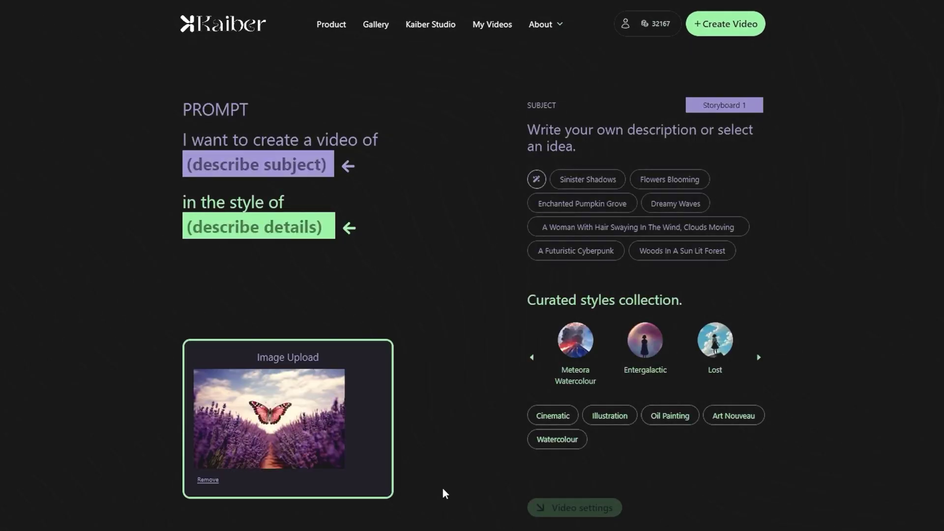
{"action": "left_click", "coordinate": [270, 160]}
{"action": "type", "text": "butterfly moving a"}
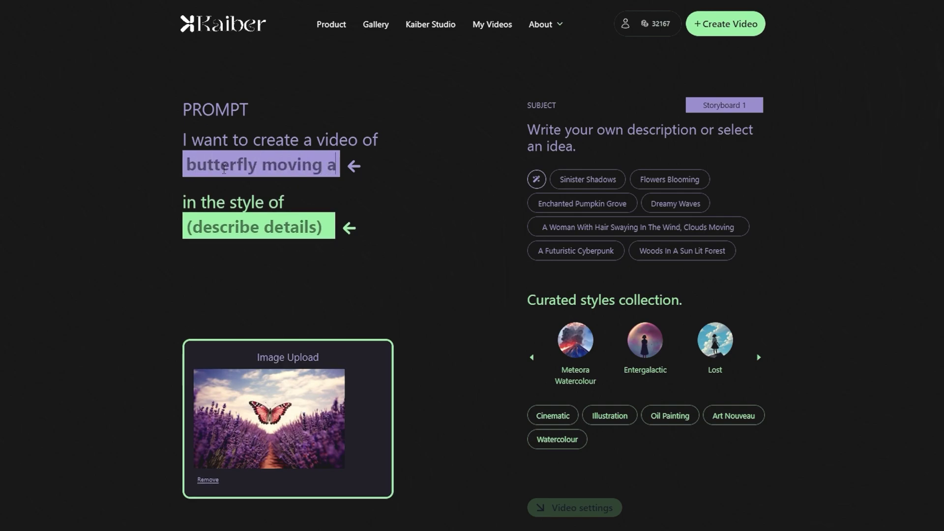
{"action": "type", "text": "nd changing its colour into different"}
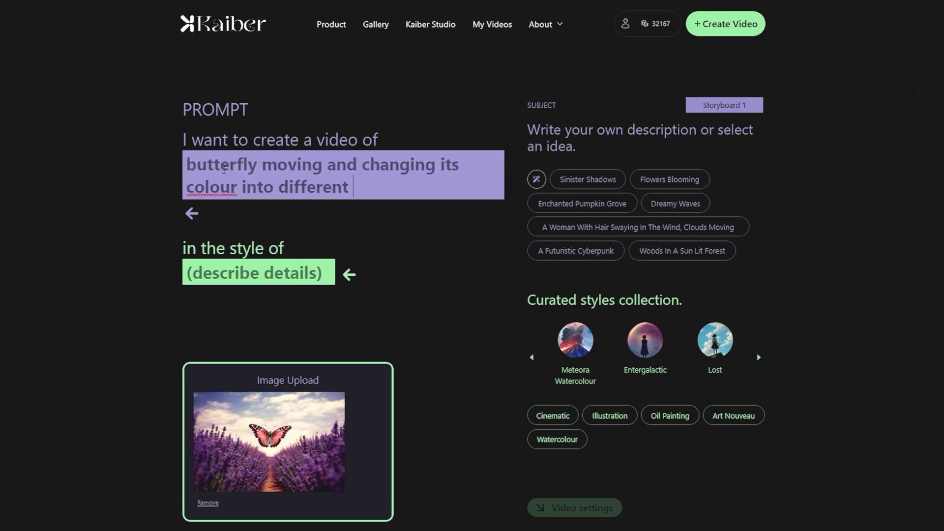
{"action": "type", "text": " shades of blue"}
{"action": "left_click", "coordinate": [238, 274]}
{"action": "type", "text": "enchanted, fairy"}
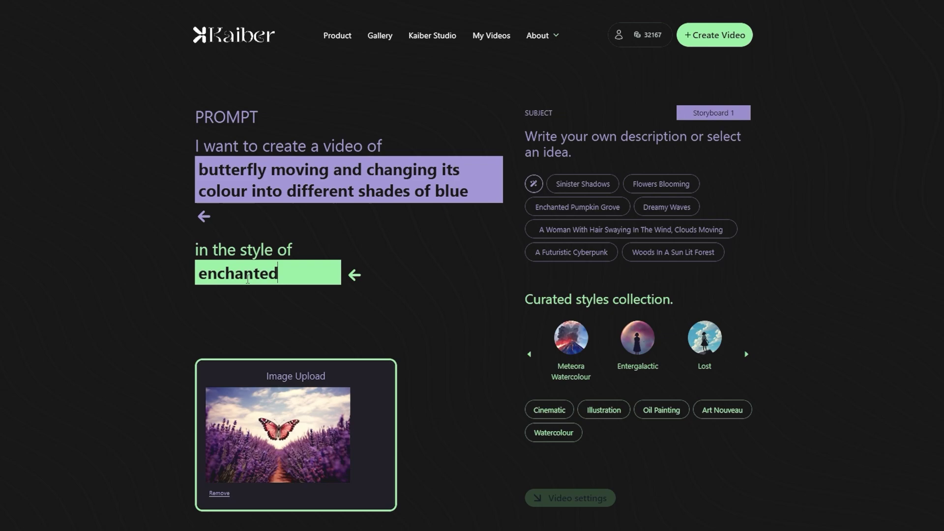
{"action": "type", "text": "-tale, forest aesthhetic"}
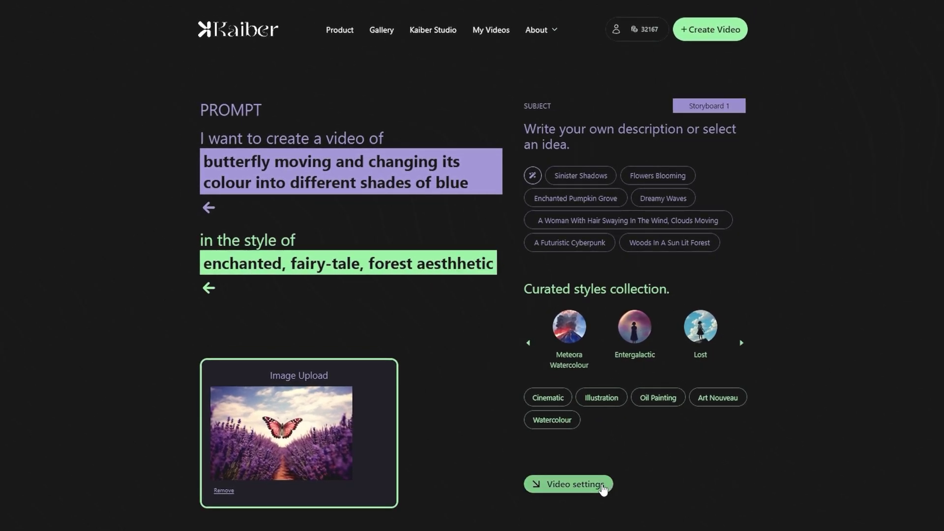
{"action": "left_click", "coordinate": [603, 487]}
{"action": "left_click_drag", "start_coordinate": [256, 243], "coordinate": [189, 261]}
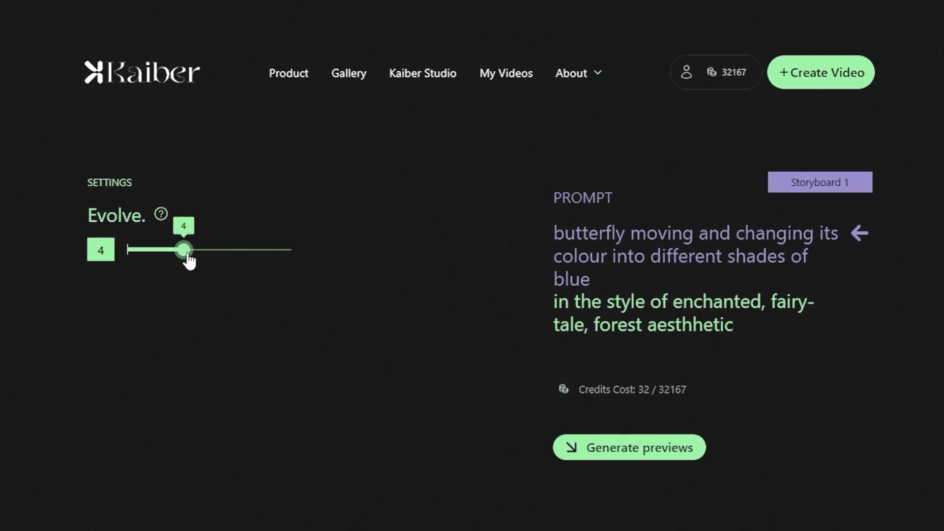
Step: Generate the two blue butterfly preview frames and send the butterfly Motion video for creation
{"action": "left_click", "coordinate": [650, 465]}
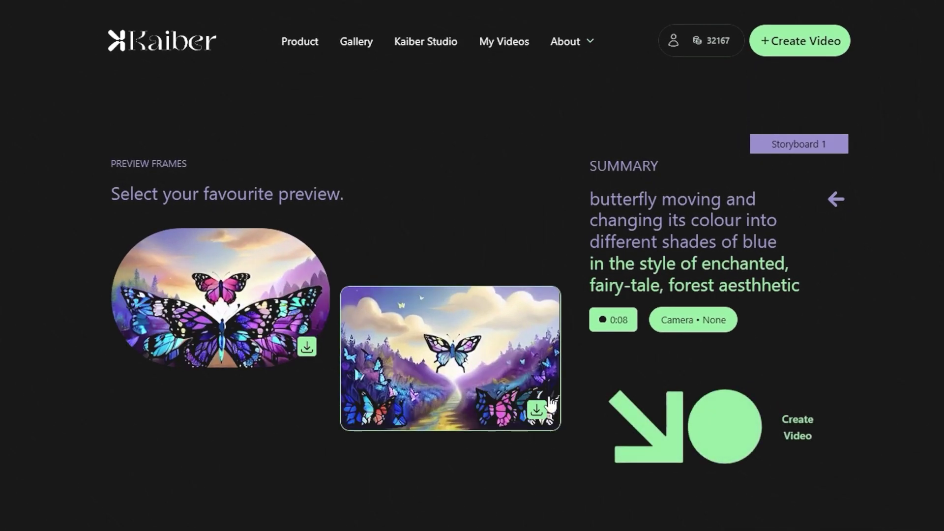
{"action": "left_click", "coordinate": [707, 422]}
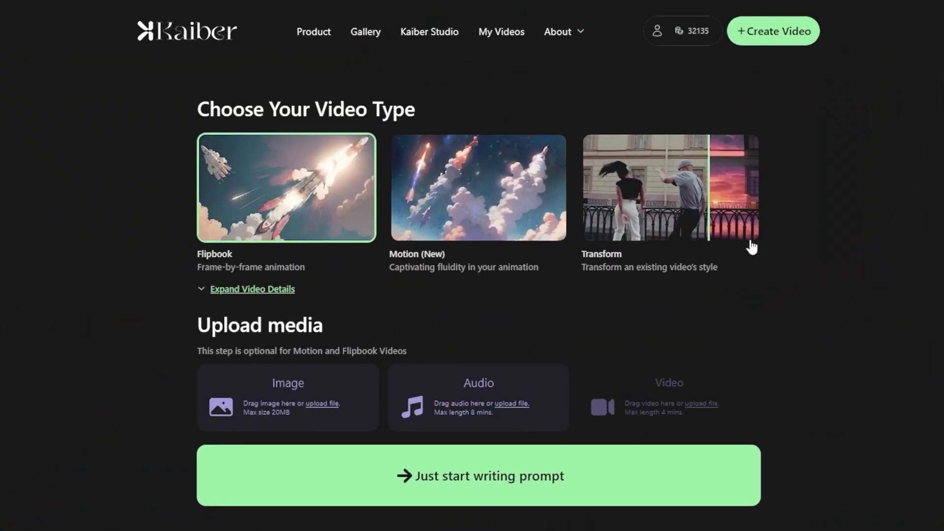
Step: Choose the Transform video type and drop the piano-playing cat clip into the Video zone
{"action": "left_click", "coordinate": [701, 209]}
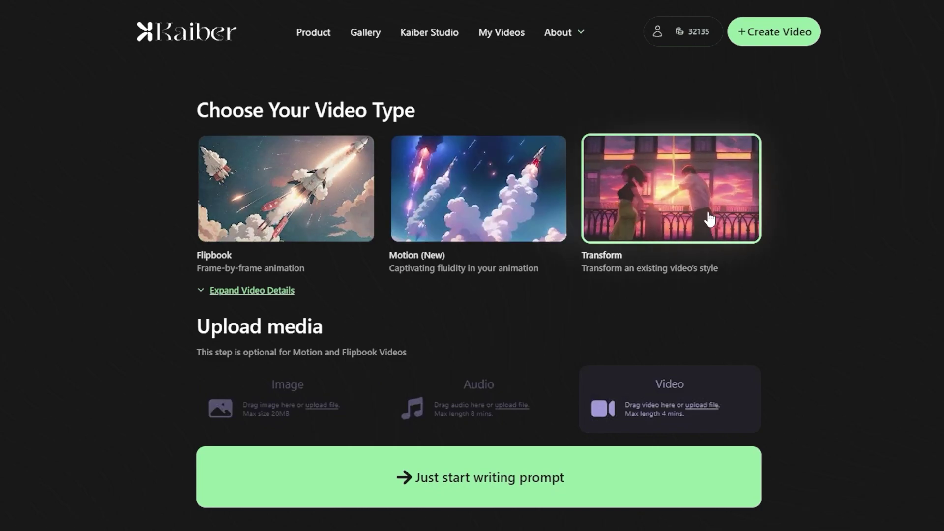
{"action": "left_click_drag", "start_coordinate": [710, 219], "coordinate": [671, 410]}
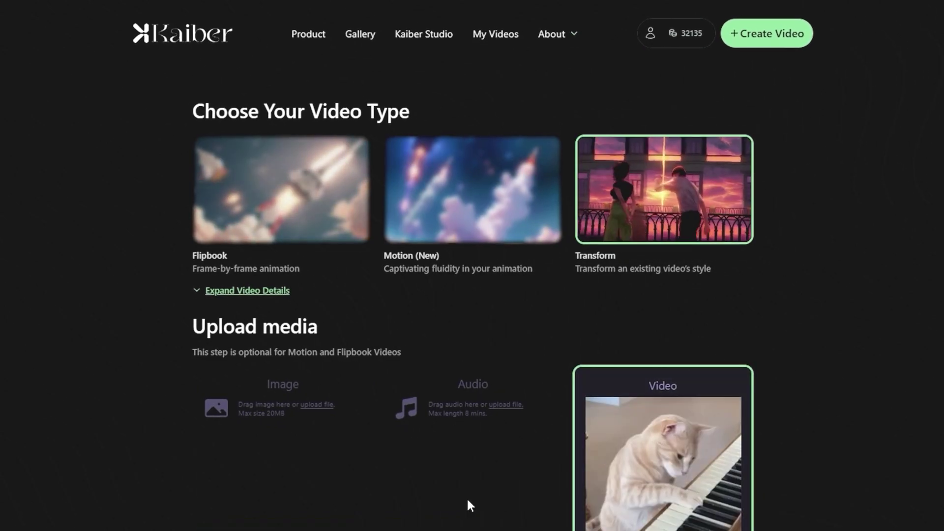
{"action": "scroll", "coordinate": [455, 498], "scroll_direction": "down", "scroll_amount": 3}
{"action": "scroll", "coordinate": [458, 441], "scroll_direction": "down", "scroll_amount": 2}
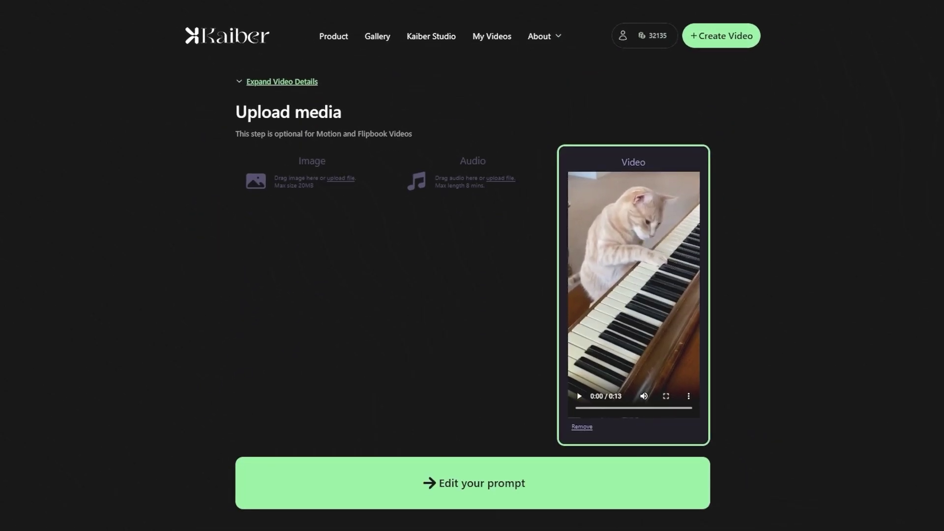
Step: Prompt 'cat turning into a black robotic villainy cat' with a dark, futuristic robot style
{"action": "left_click", "coordinate": [539, 483]}
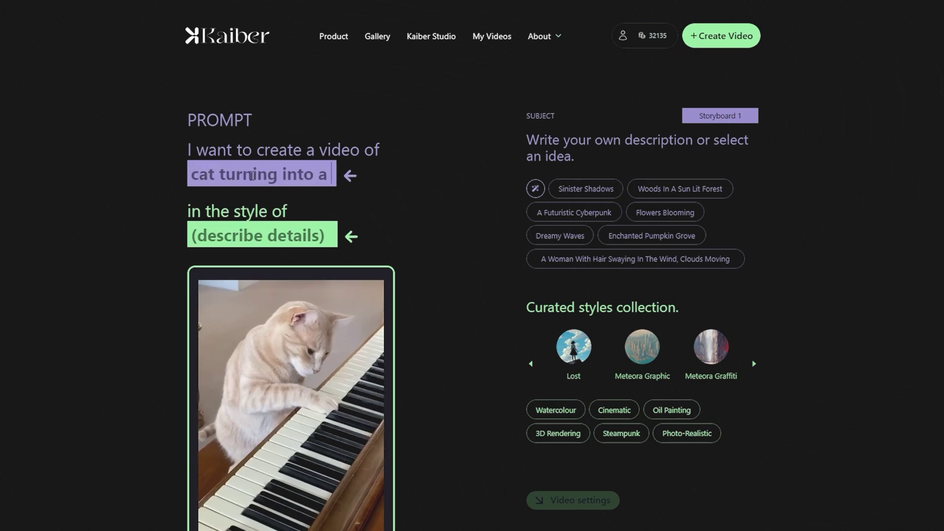
{"action": "type", "text": "llainy cat"}
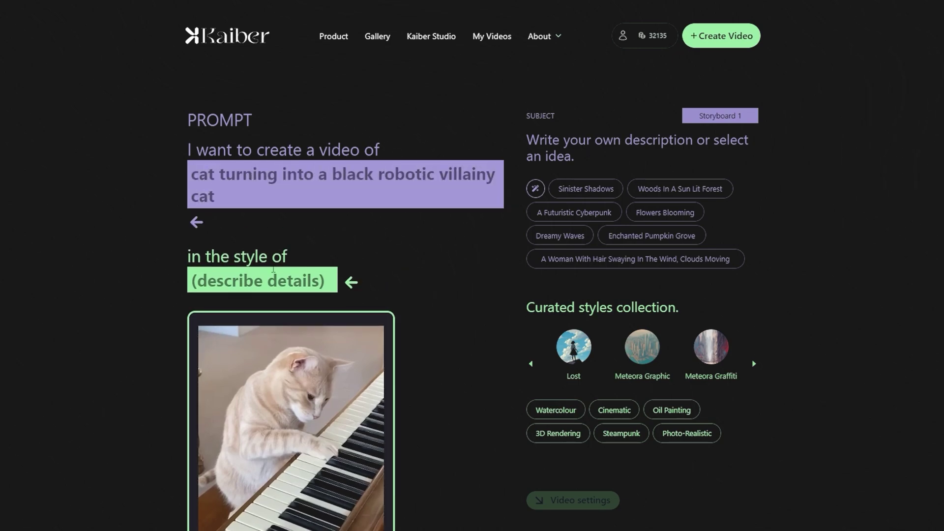
{"action": "left_click", "coordinate": [277, 281]}
{"action": "type", "text": "dark, futuristic robot type"}
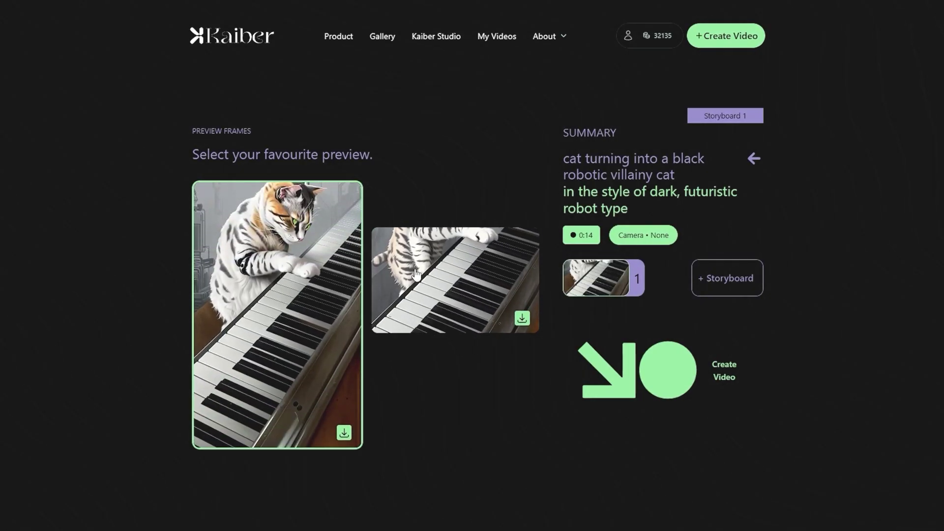
Step: Pick the second cat preview as favourite and create the cat-to-robot Transform video
{"action": "left_click", "coordinate": [524, 359]}
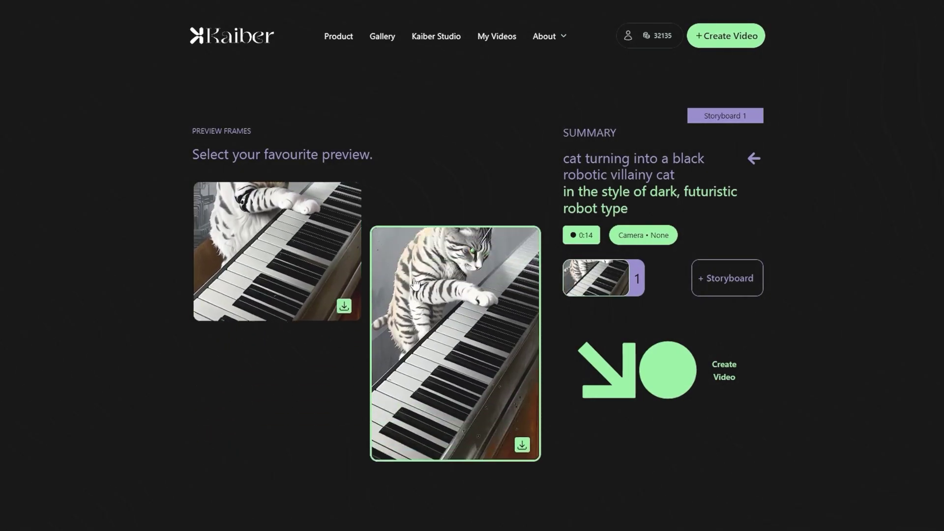
{"action": "left_click", "coordinate": [604, 367]}
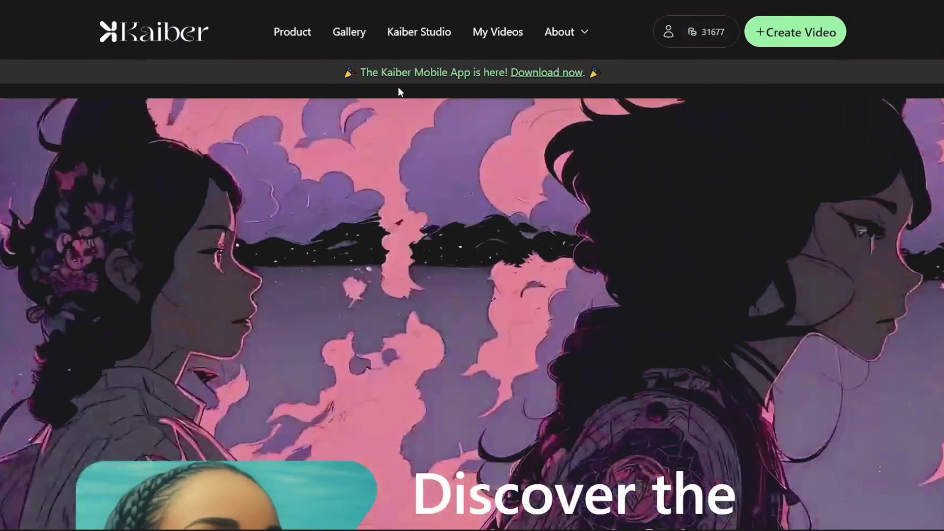
Step: Open the Gallery of Kaiber-made videos and scroll down through the grid
{"action": "left_click", "coordinate": [349, 33]}
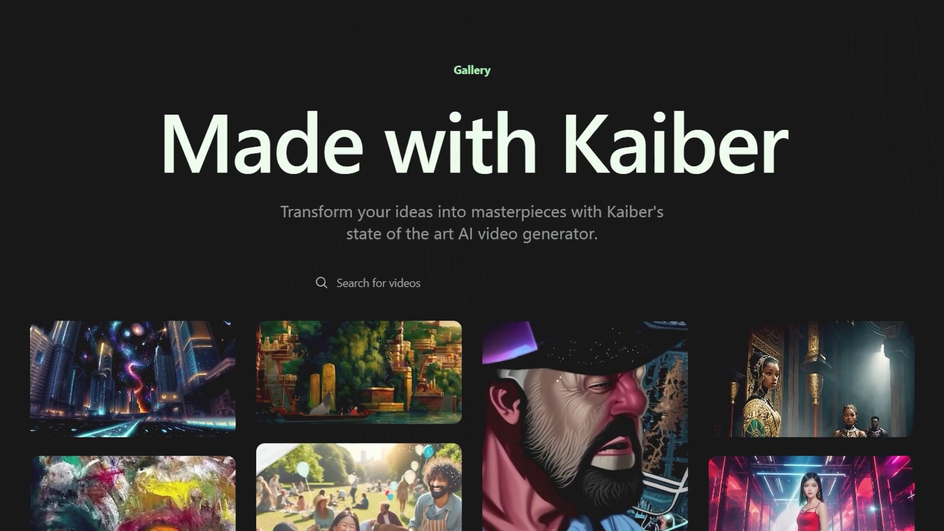
{"action": "scroll", "coordinate": [746, 120], "scroll_direction": "down", "scroll_amount": 12}
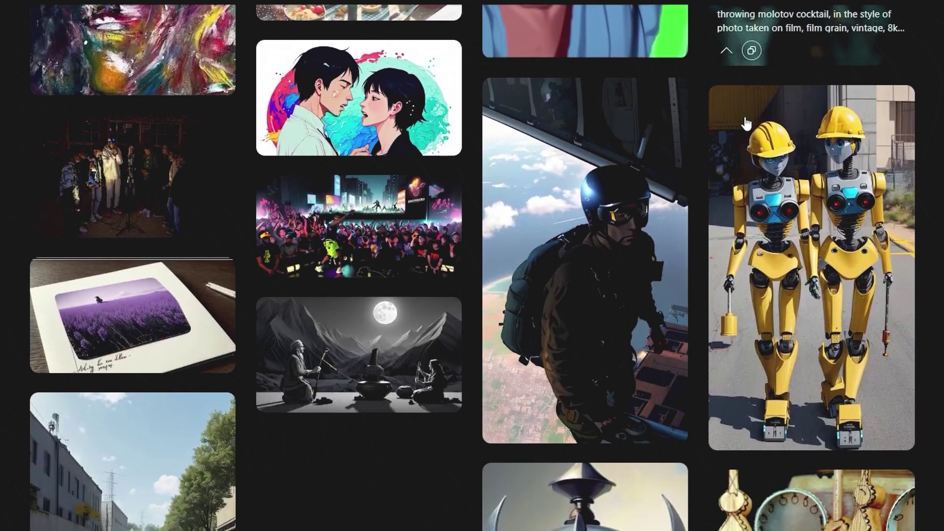
{"action": "scroll", "coordinate": [745, 123], "scroll_direction": "down", "scroll_amount": 5}
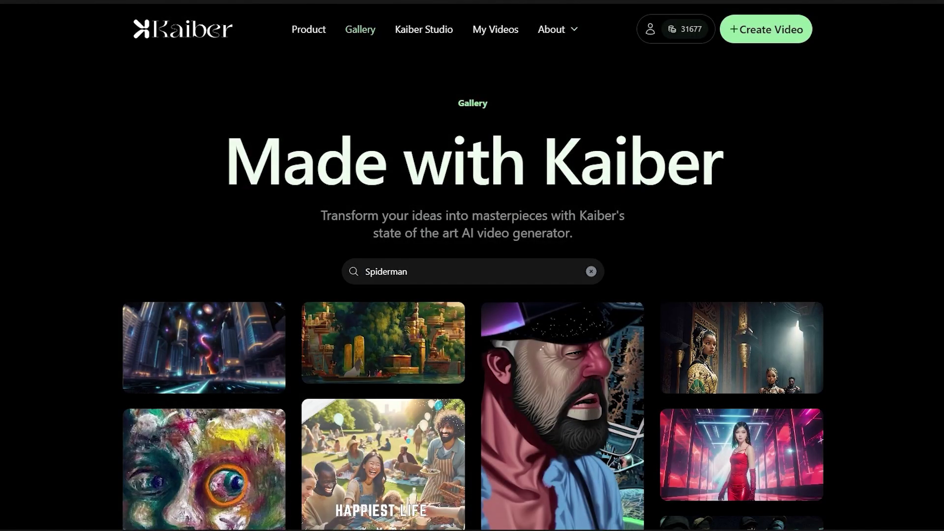
{"action": "scroll", "coordinate": [472, 295], "scroll_direction": "down", "scroll_amount": 6}
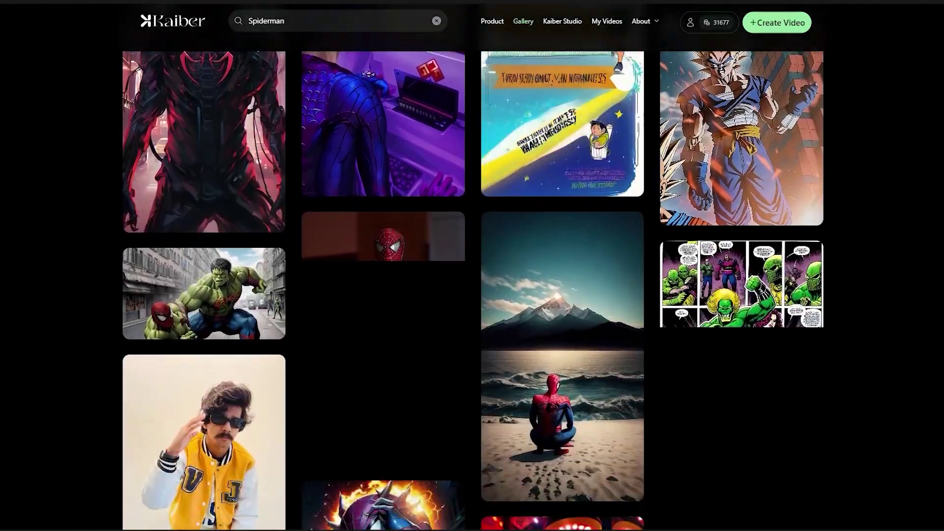